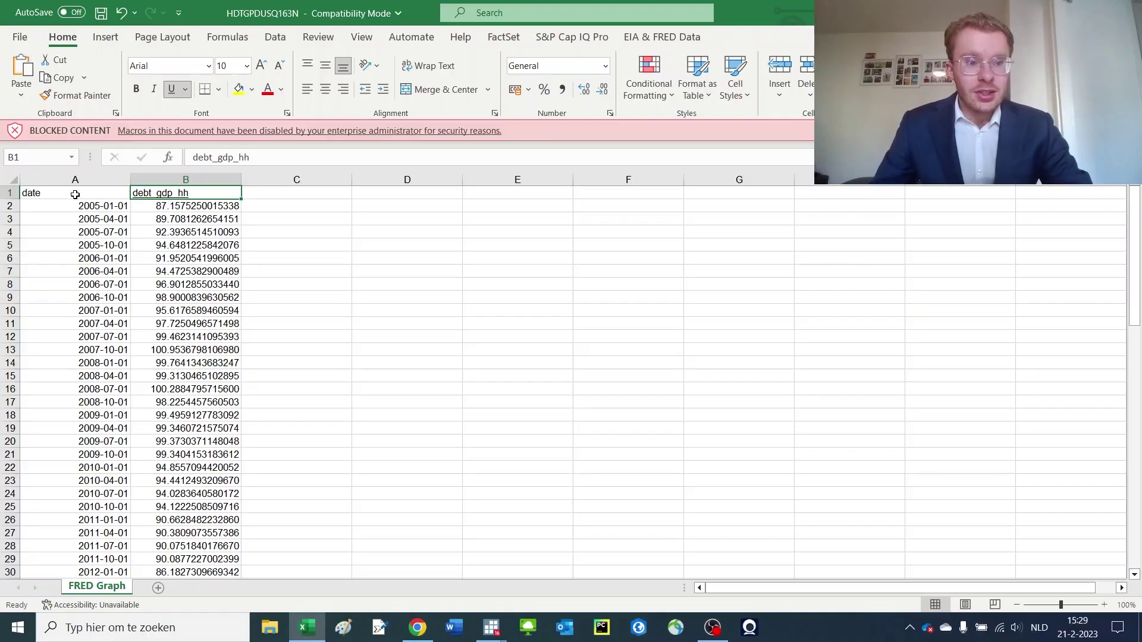
Step: Inspect the date and debt_gdp_hh values in columns A and B, including cell B2
left_click_drag(75, 195, 51, 389)
left_click_drag(208, 189, 209, 414)
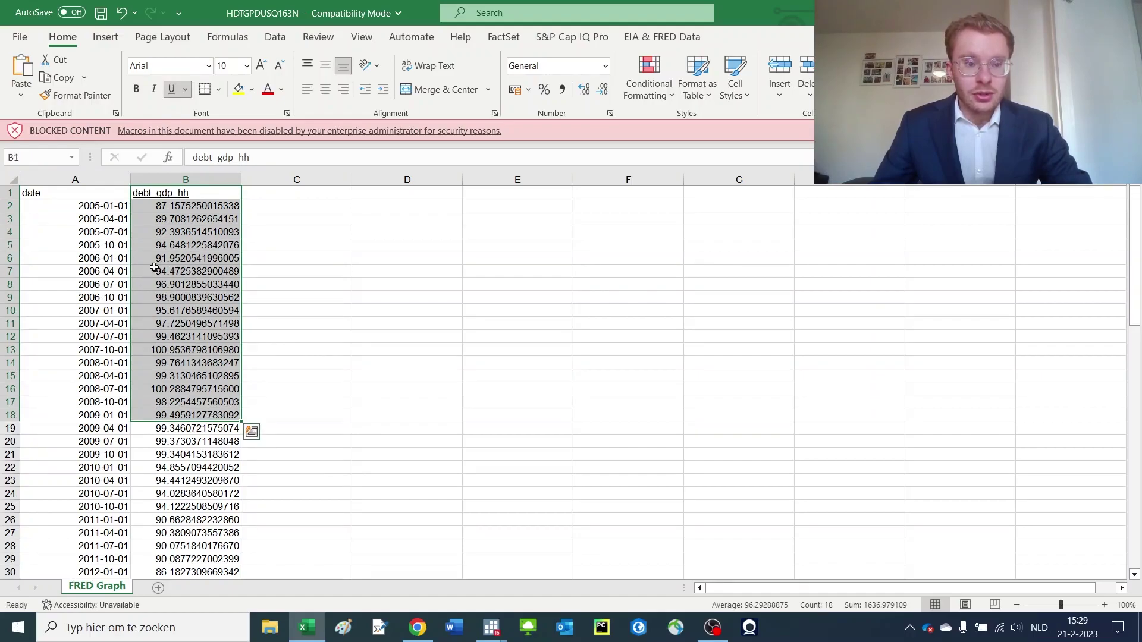
left_click(165, 206)
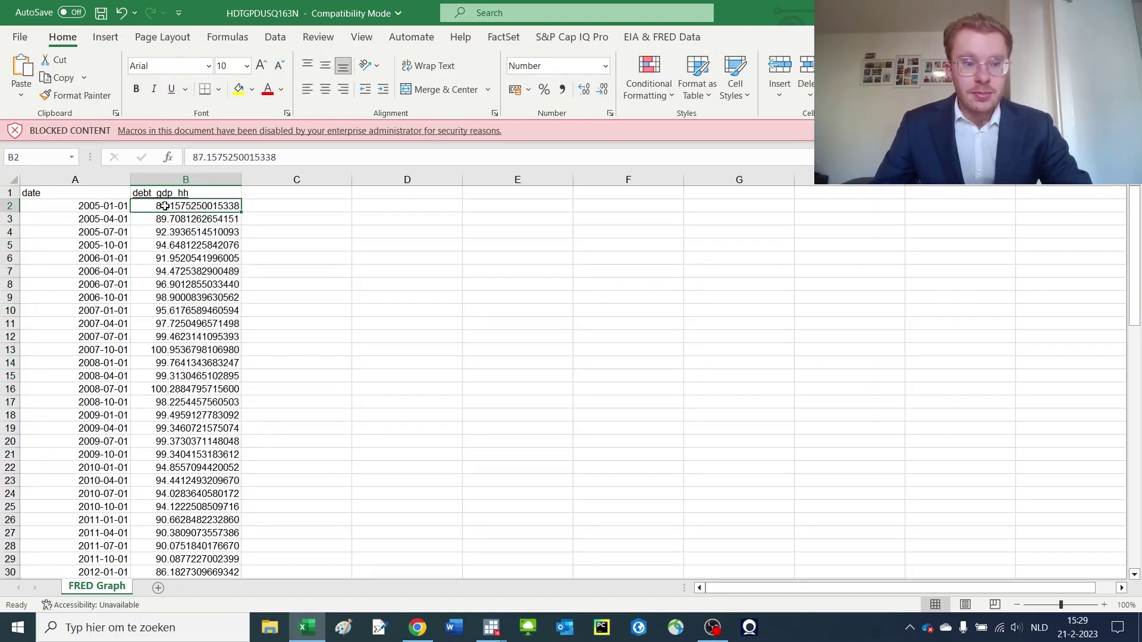
Step: Start Save As and browse to YouTube > Stata > Video_1 > Raw_data
left_click(20, 37)
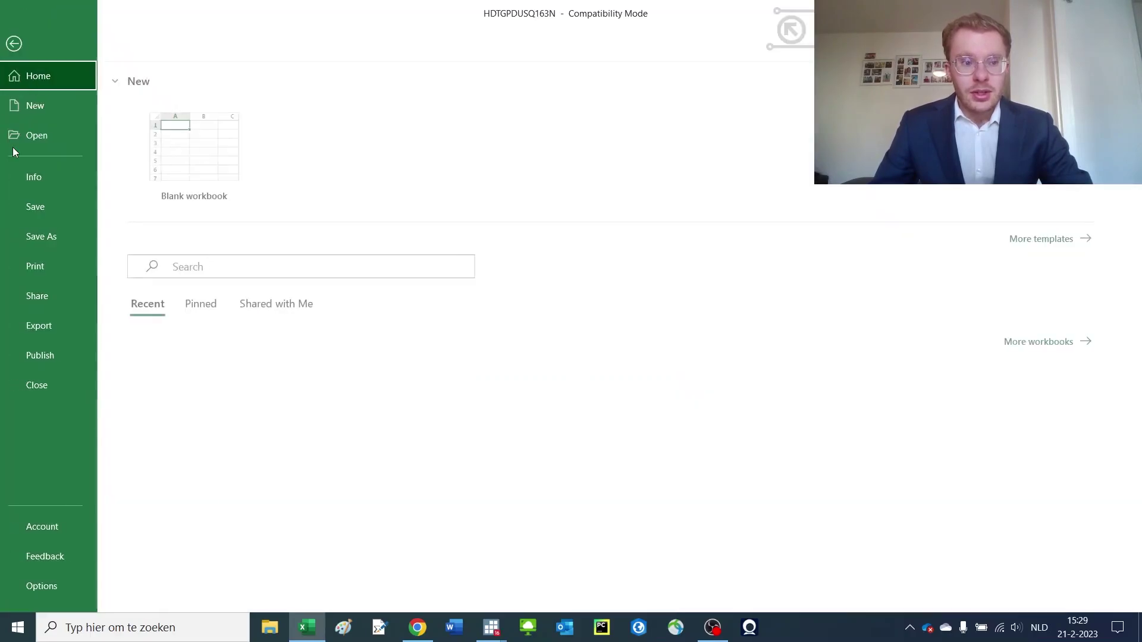
left_click(48, 237)
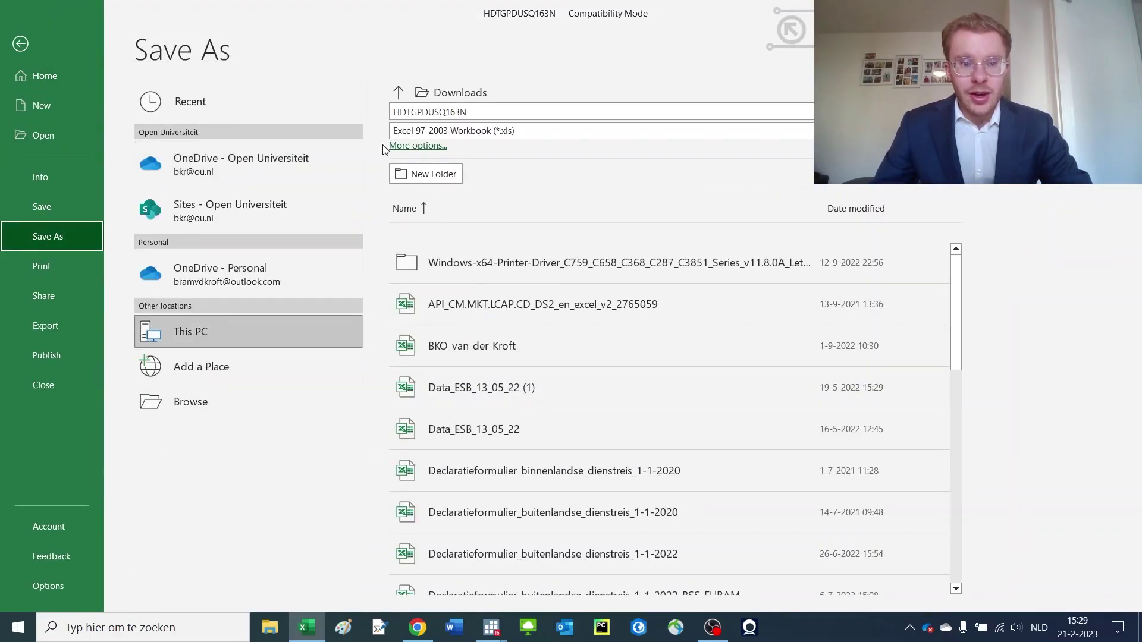
left_click(211, 404)
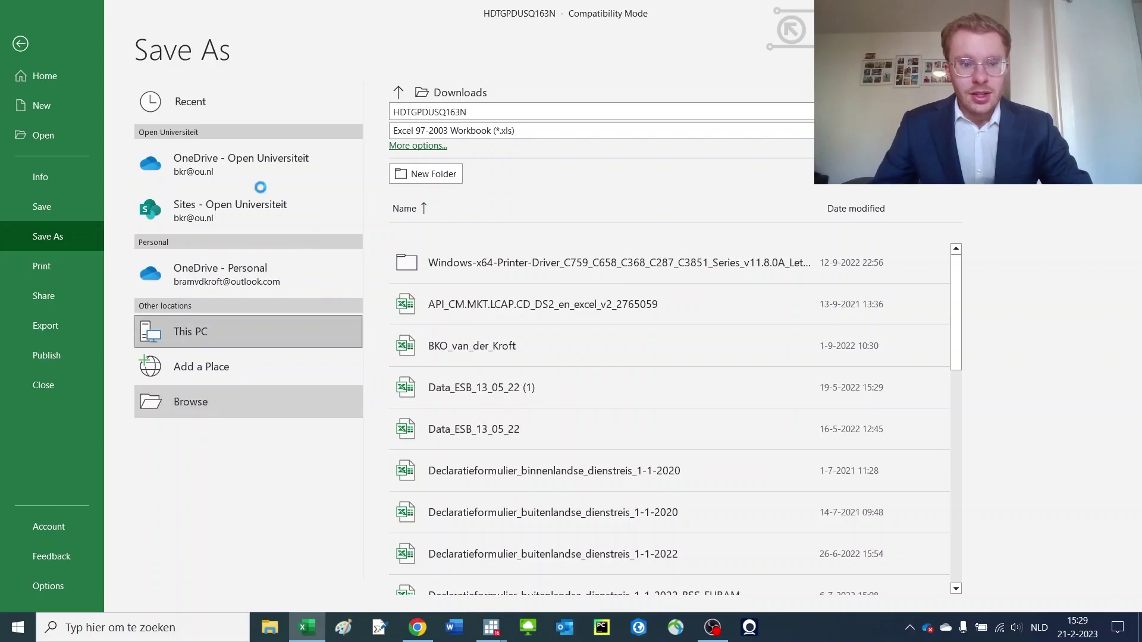
scroll(50, 192, "up", 3)
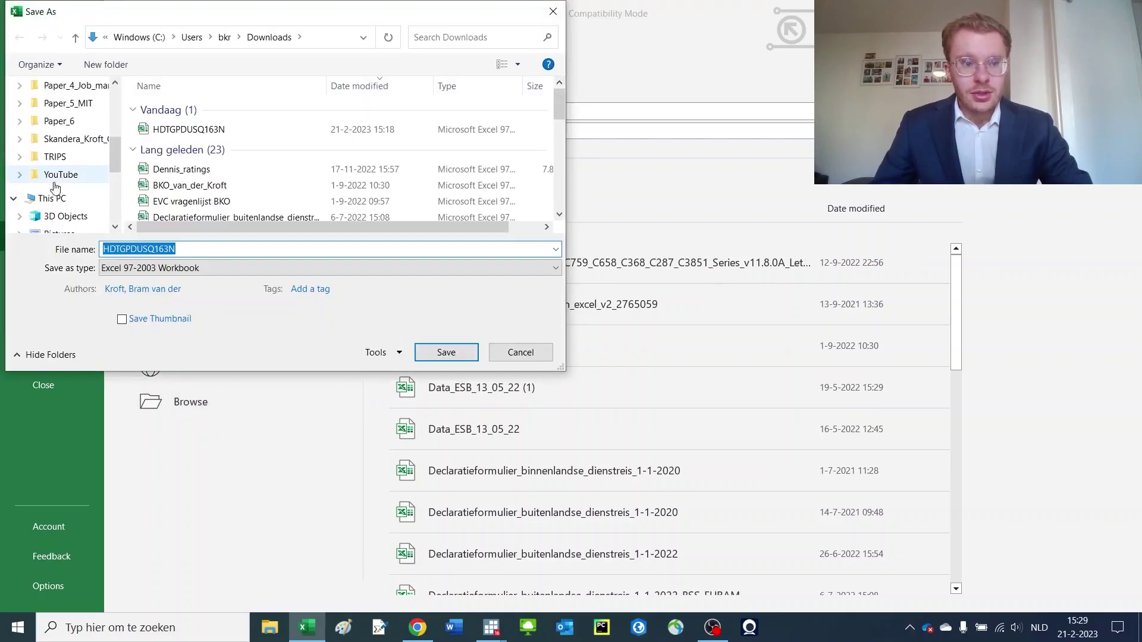
left_click(63, 174)
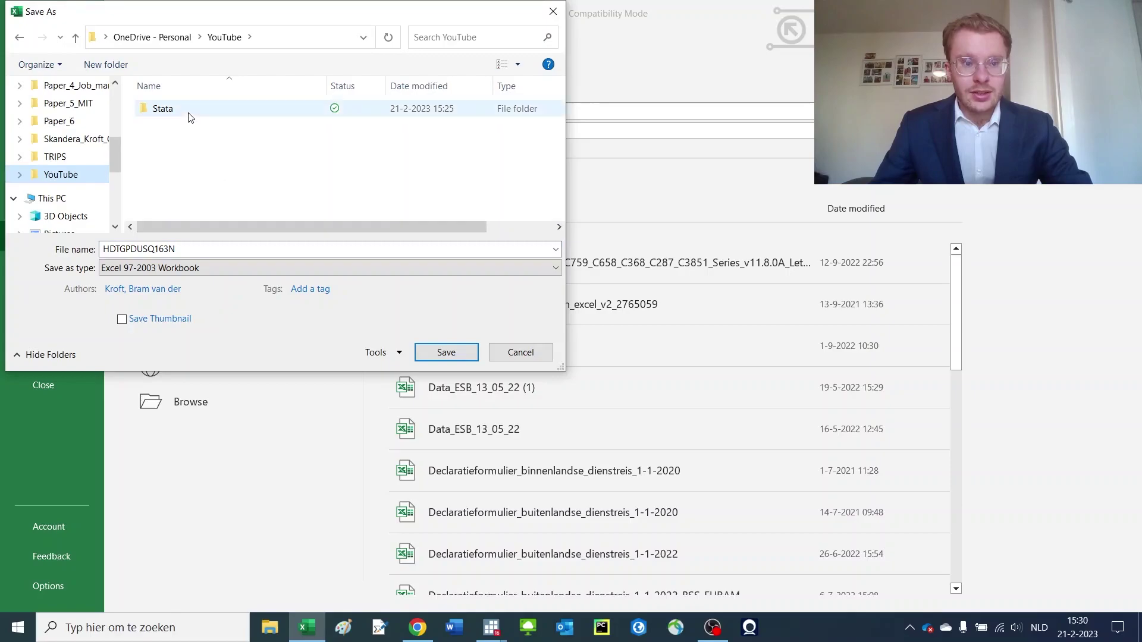
double_click(188, 111)
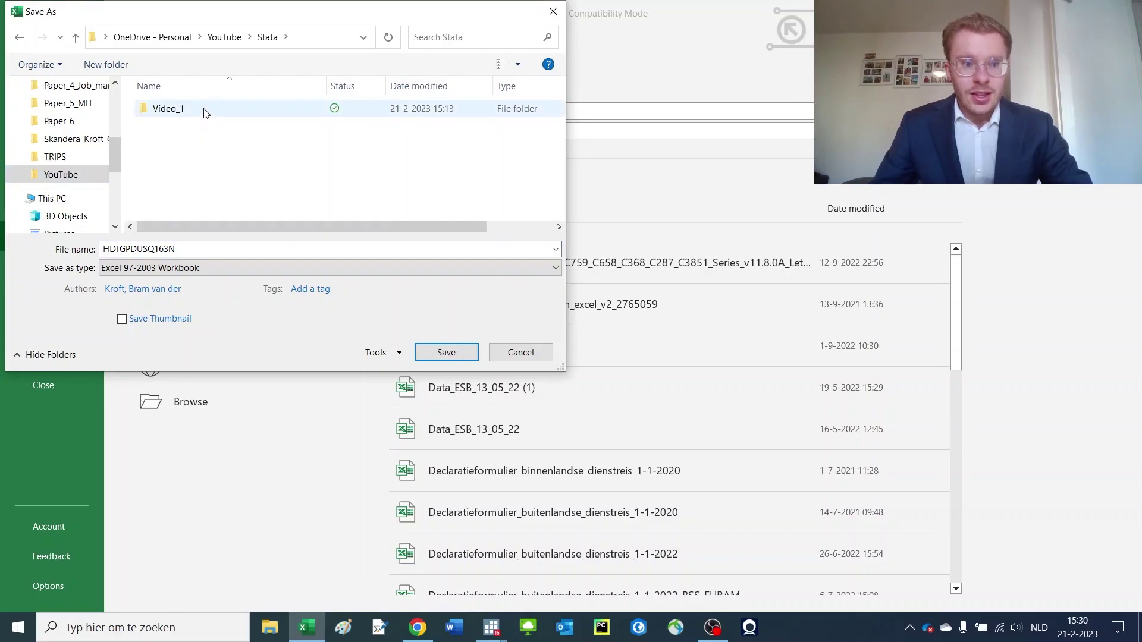
double_click(205, 112)
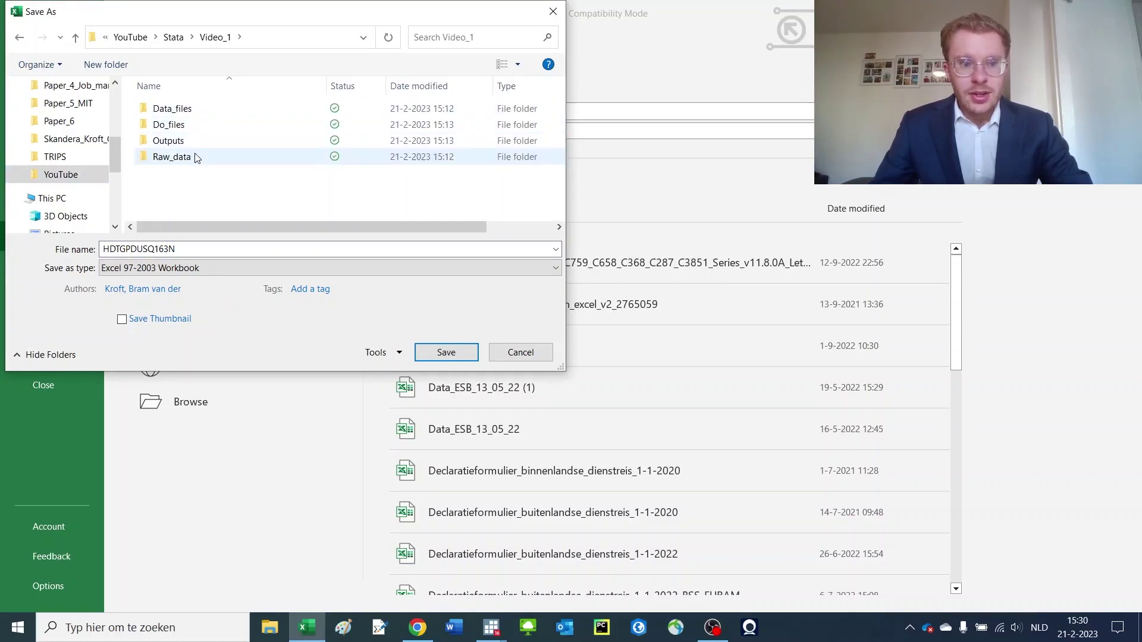
left_click(165, 159)
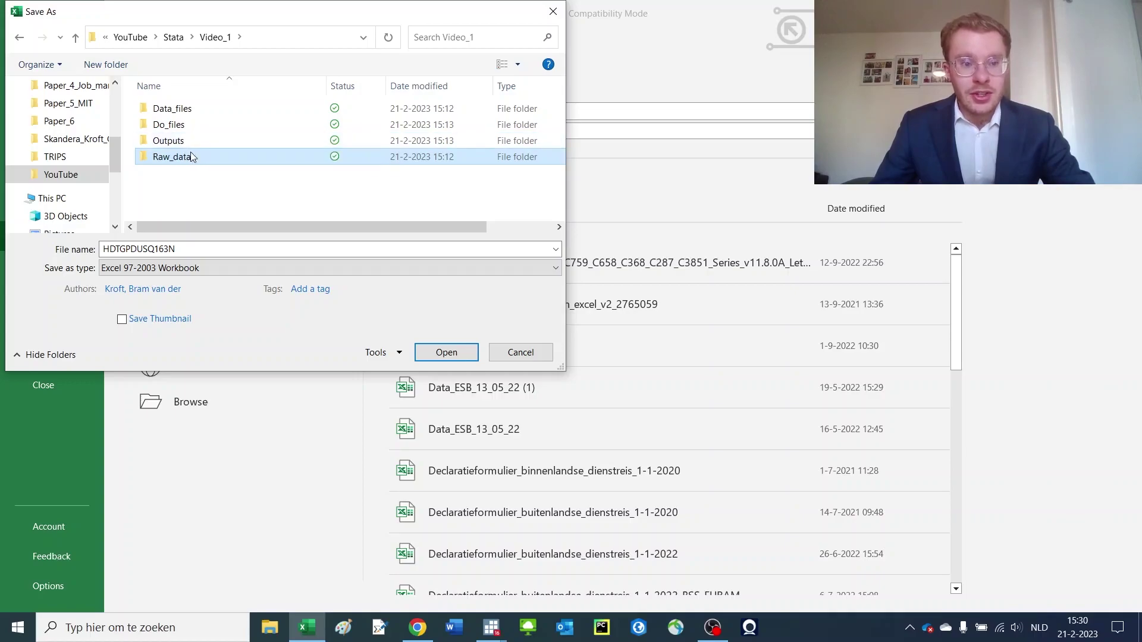
Step: Save the workbook in Raw_data as an Excel Workbook named 'HH_DEBT_GDP'
double_click(191, 156)
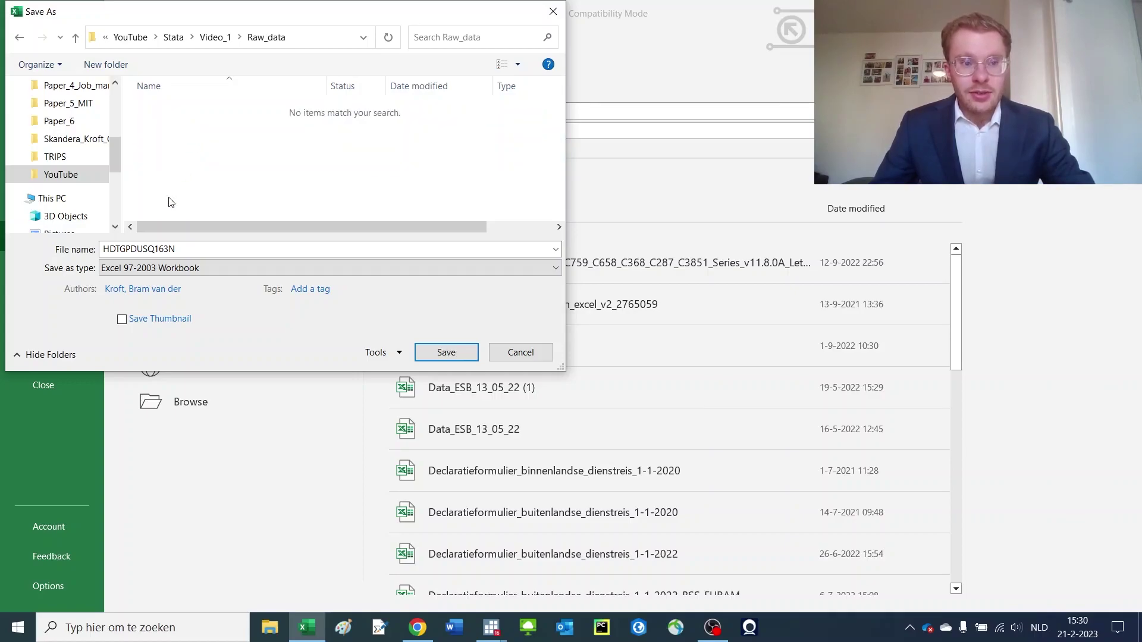
left_click(188, 267)
left_click(187, 283)
left_click(191, 247)
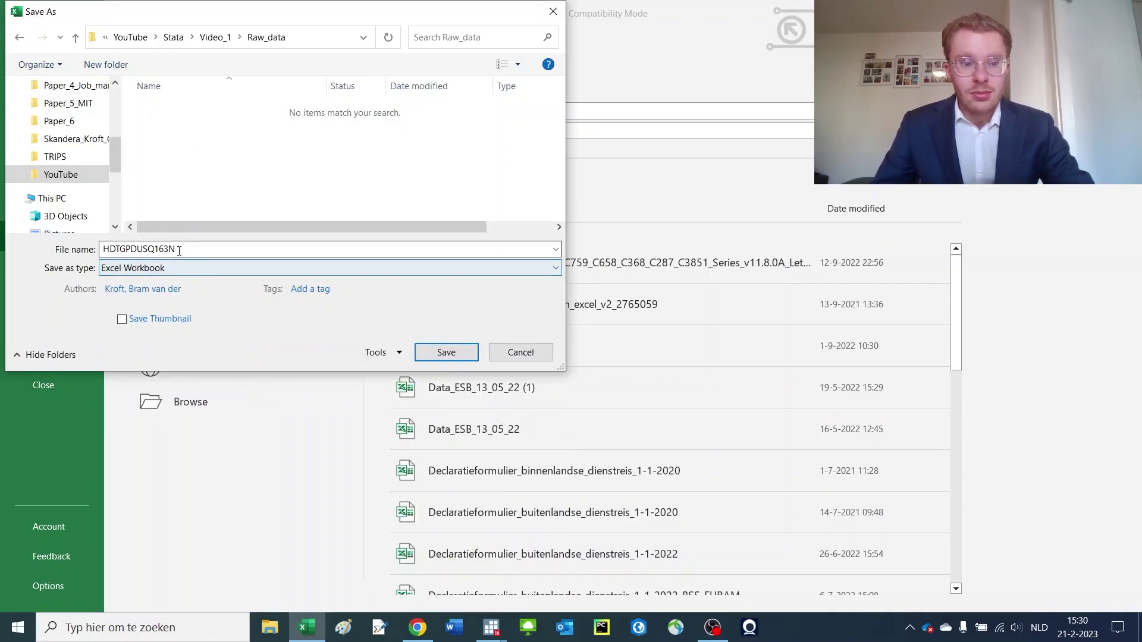
double_click(191, 247)
type("HH")
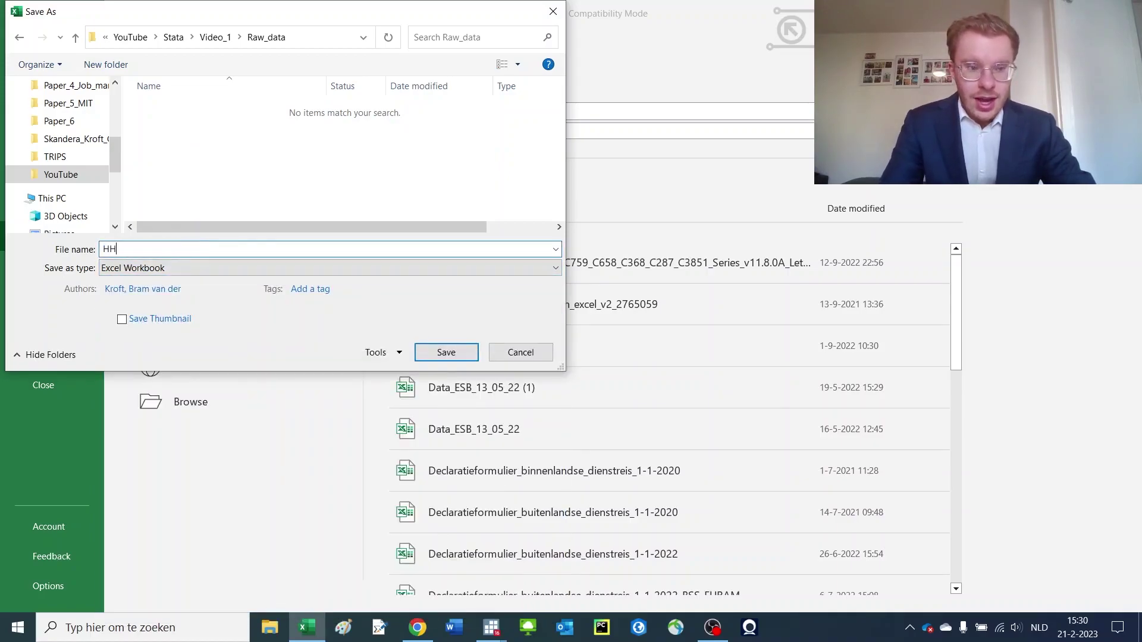
type("_DE")
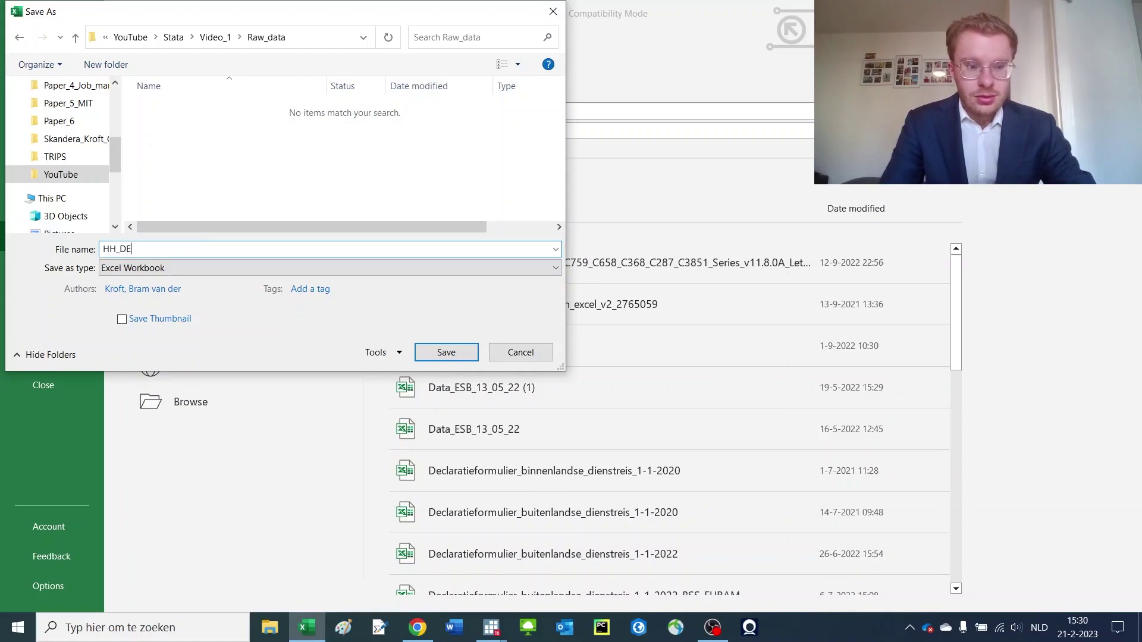
type("BT_GDP")
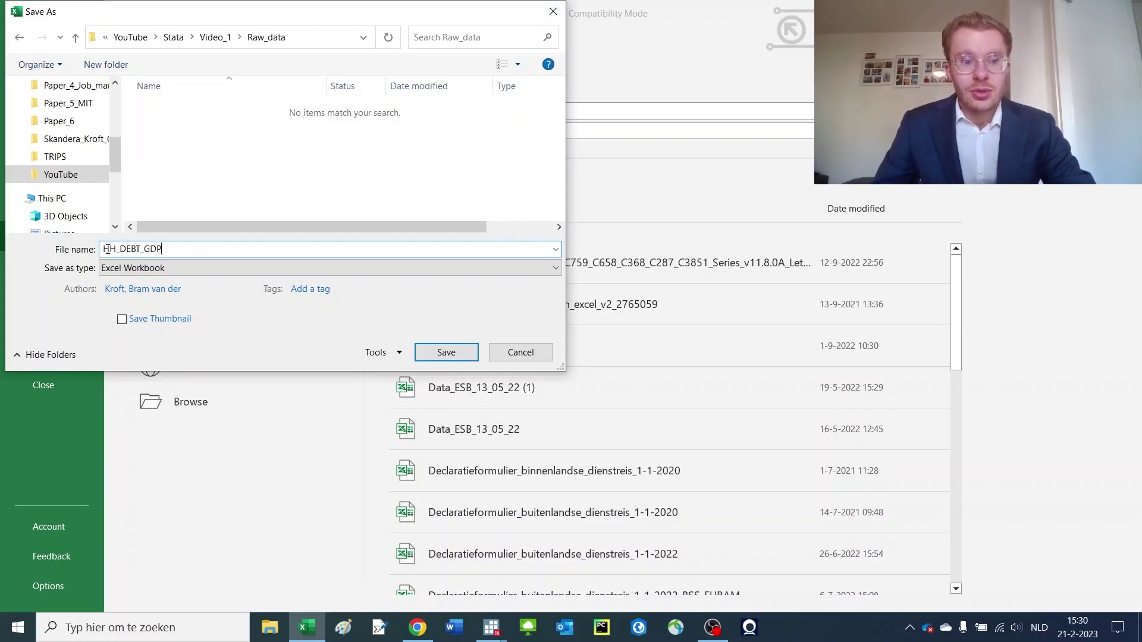
left_click(462, 354)
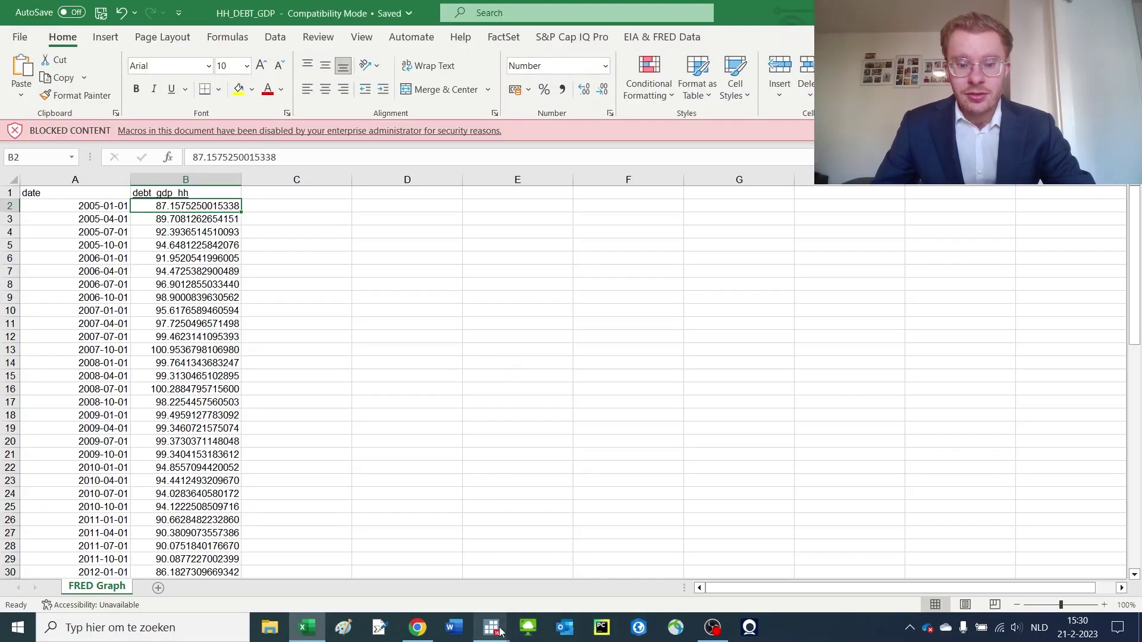
Step: Switch to Stata/MP 16.1 and bring up File > Import's Excel spreadsheet option
left_click(497, 631)
left_click(780, 550)
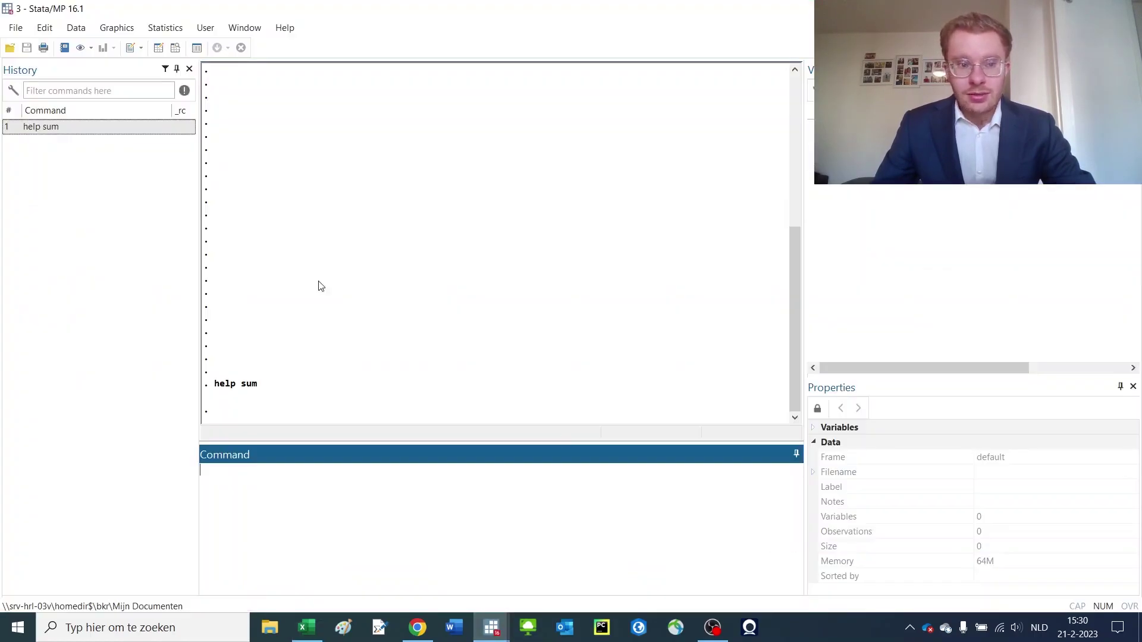
left_click(11, 28)
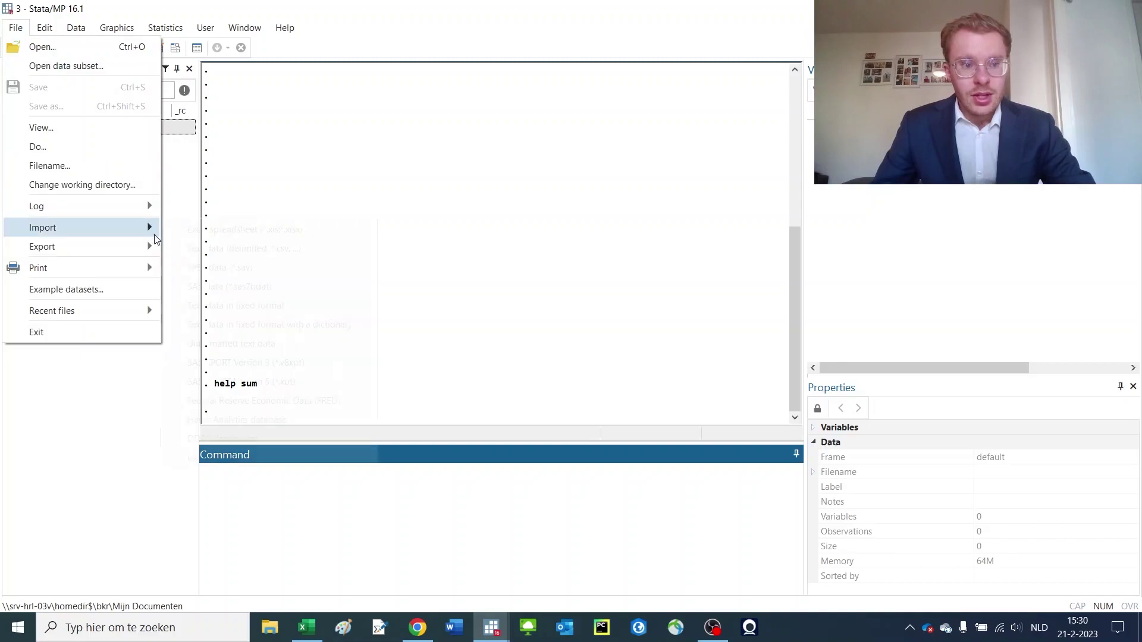
mouse_move(151, 231)
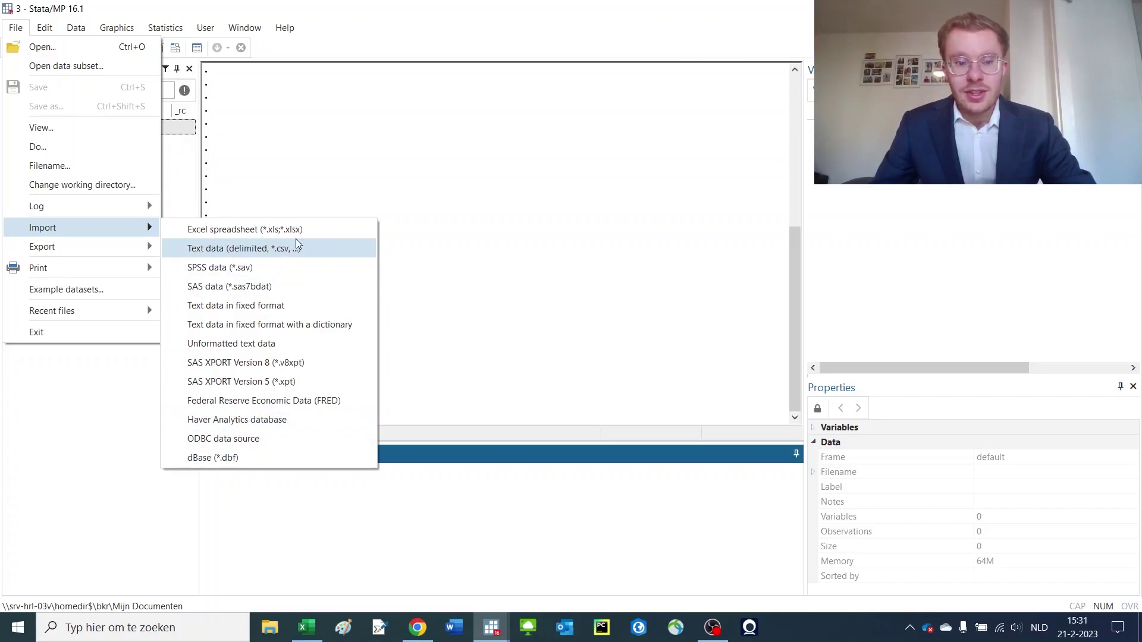
Step: Open the Excel import dialog and select HH_DEBT_GDP in YouTube > Stata > Video_1 > Raw_data
left_click(266, 237)
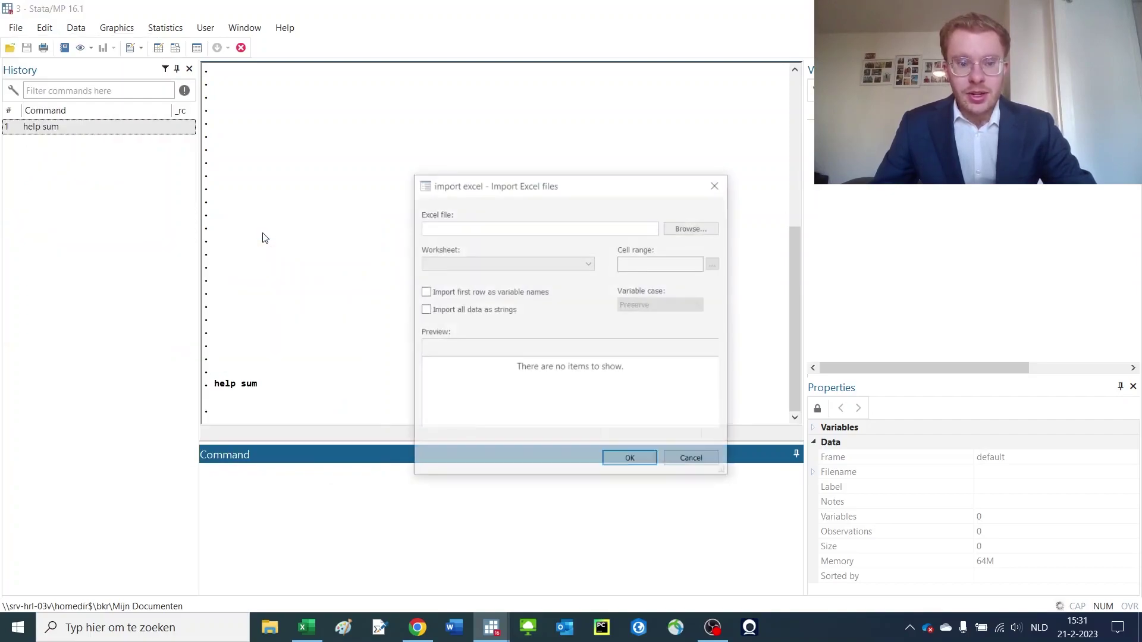
left_click_drag(554, 174, 455, 117)
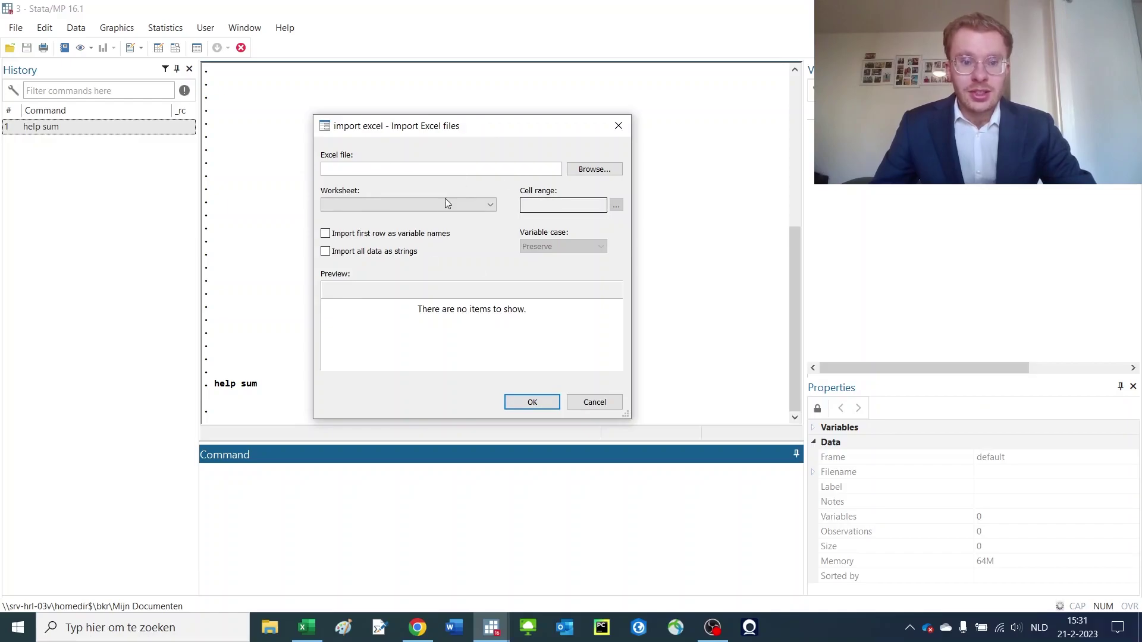
left_click(593, 172)
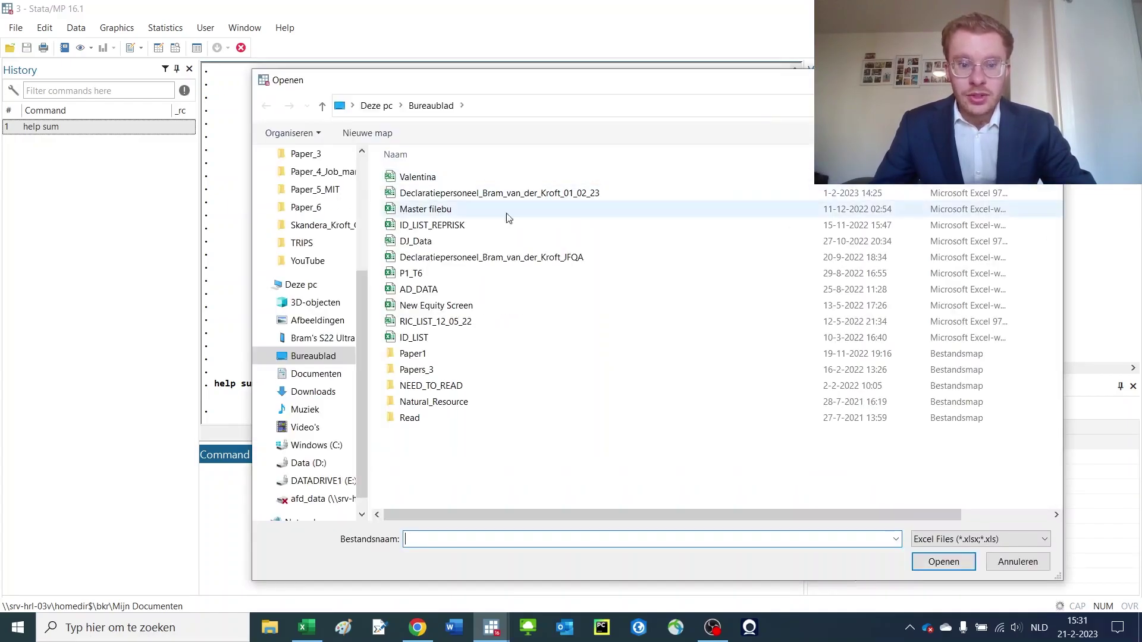
scroll(273, 266, "up", 3)
scroll(272, 265, "up", 1)
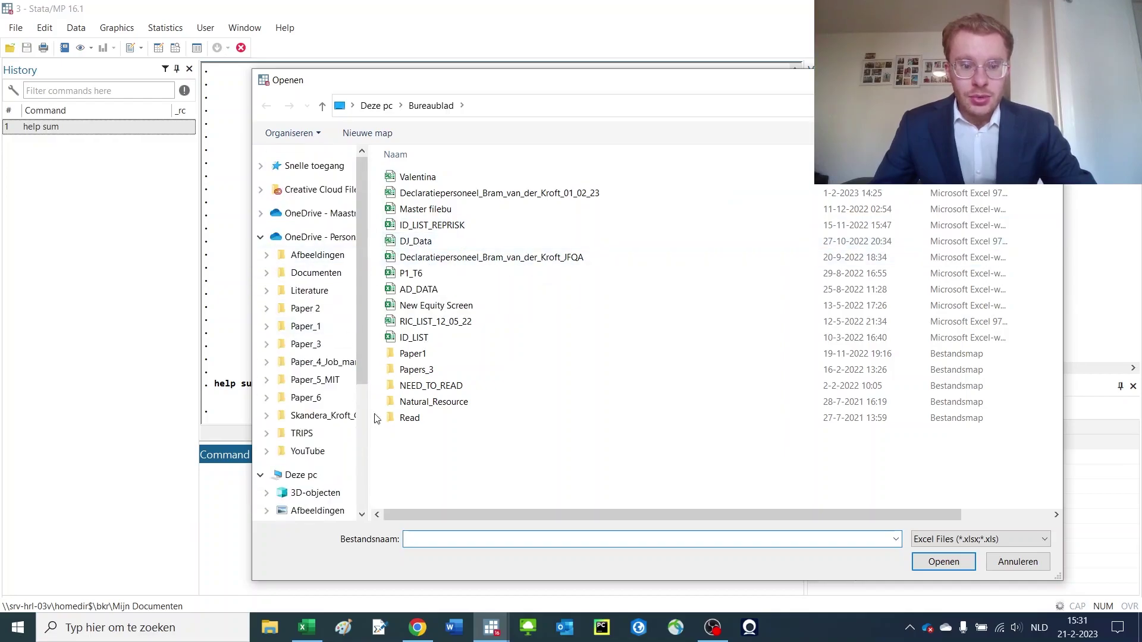
left_click(325, 453)
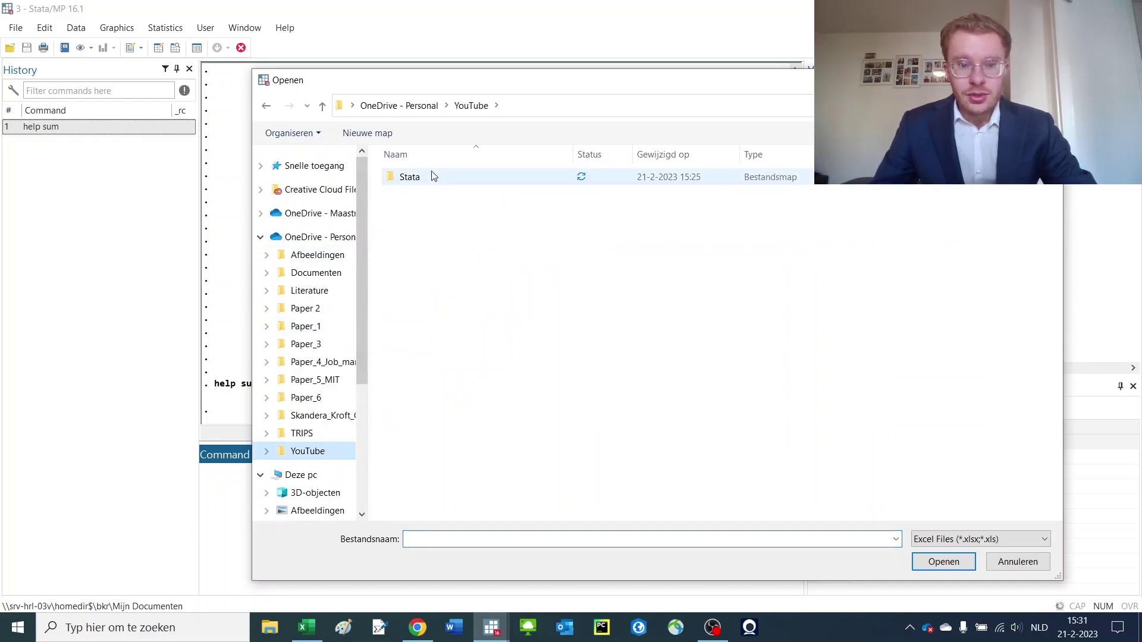
double_click(428, 177)
double_click(428, 177)
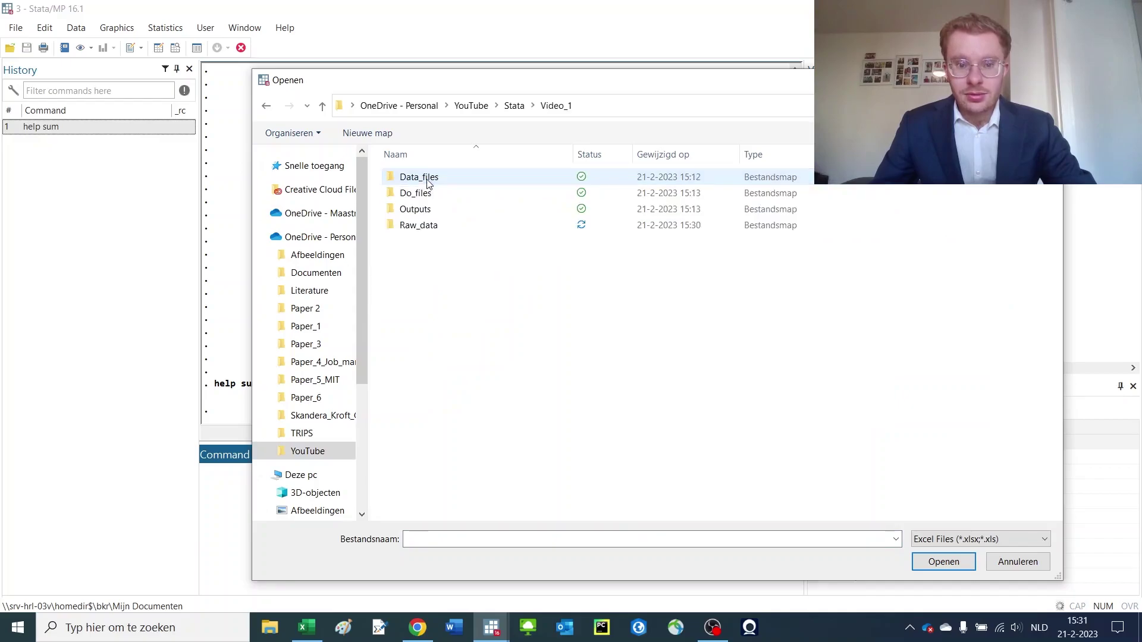
double_click(426, 225)
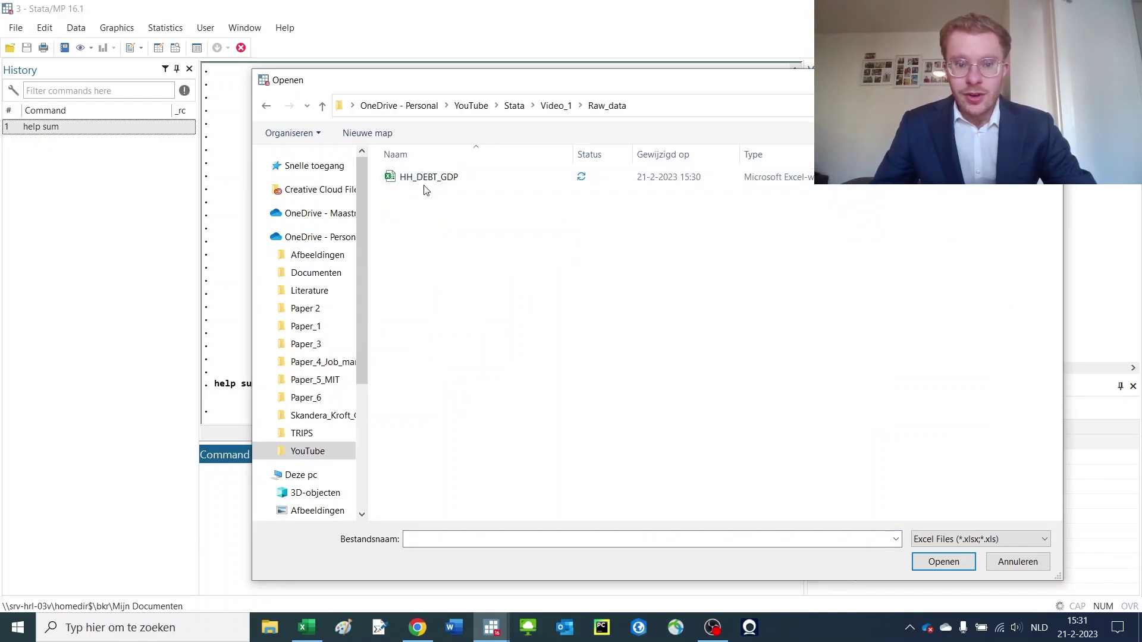
left_click(431, 185)
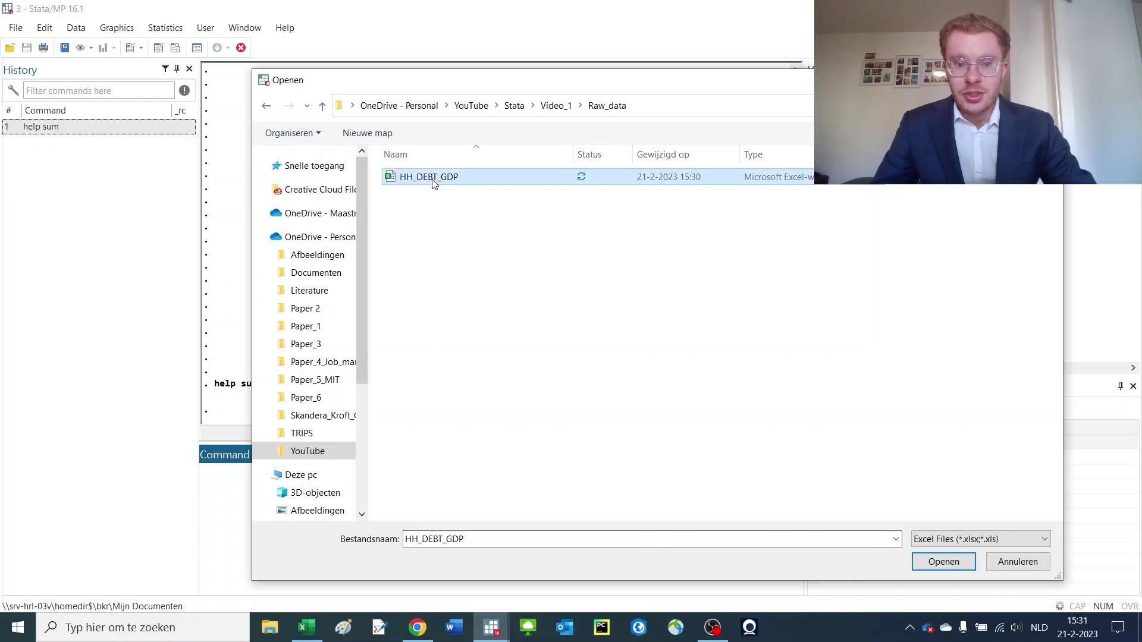
Step: Dismiss the file-in-use warning, close HH_DEBT_GDP in Excel, and return to Stata's file picker
left_click(941, 564)
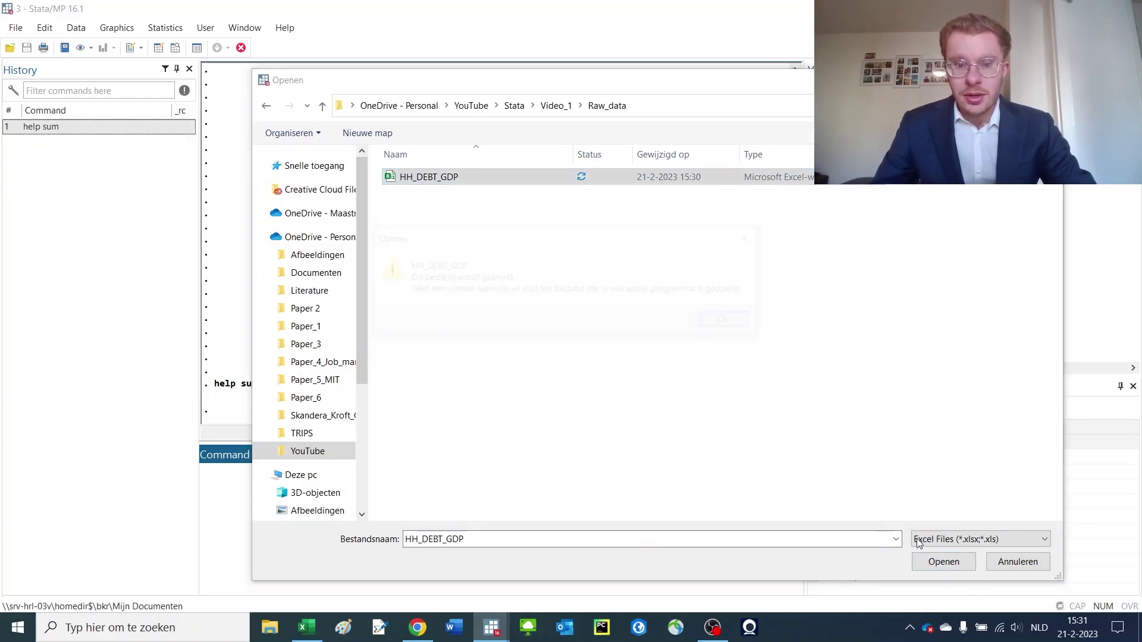
left_click(738, 332)
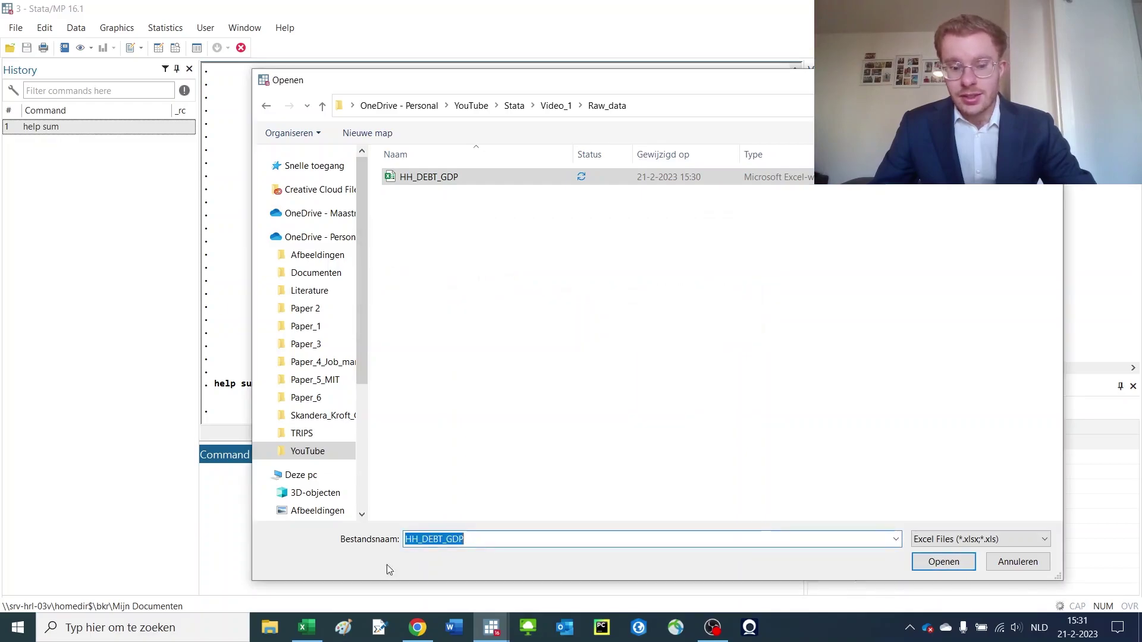
left_click(309, 629)
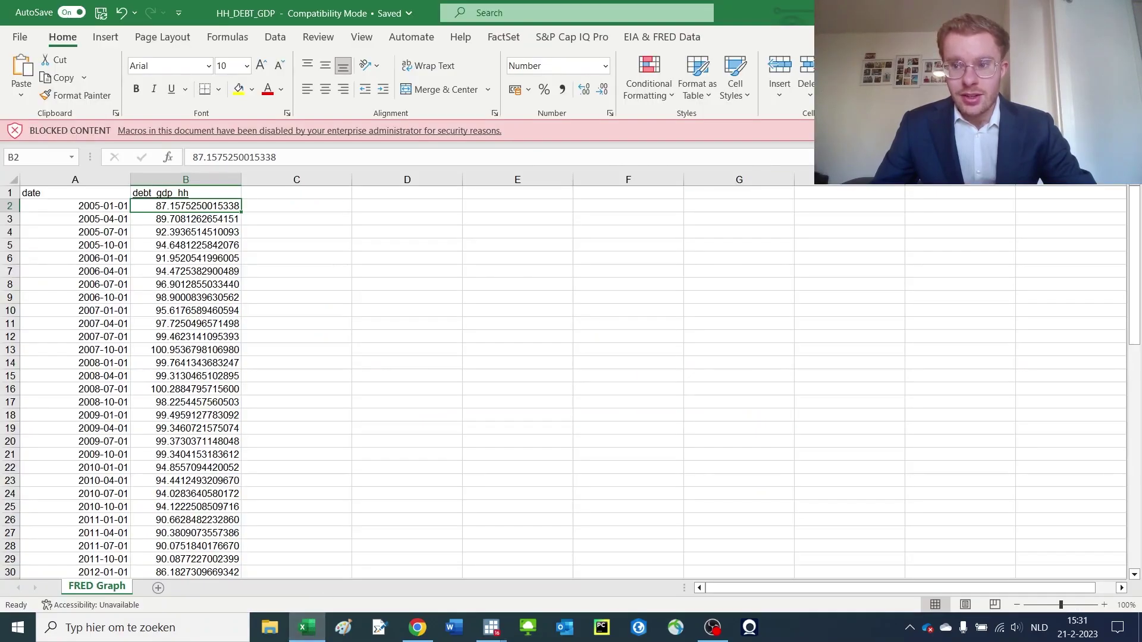
key("ctrl+w")
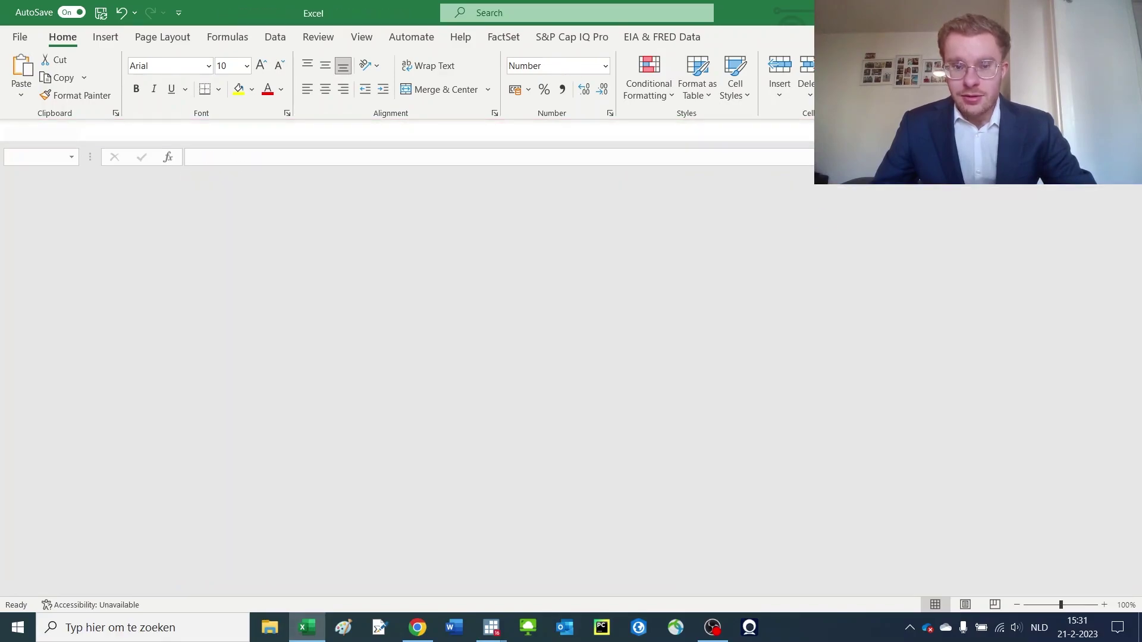
key("alt+Tab")
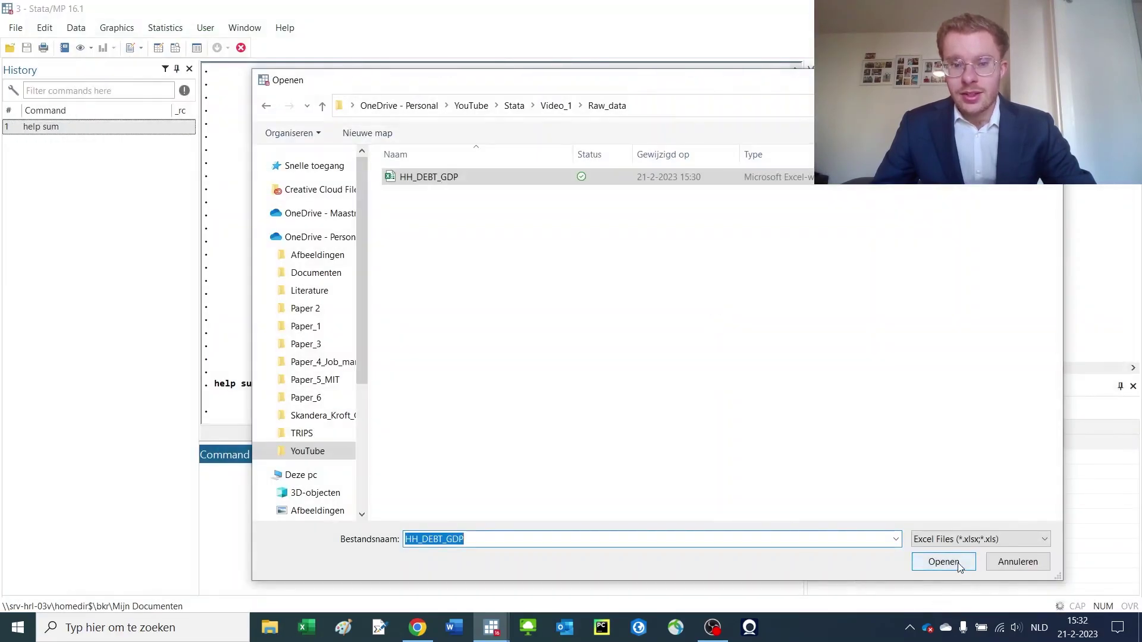
left_click(955, 564)
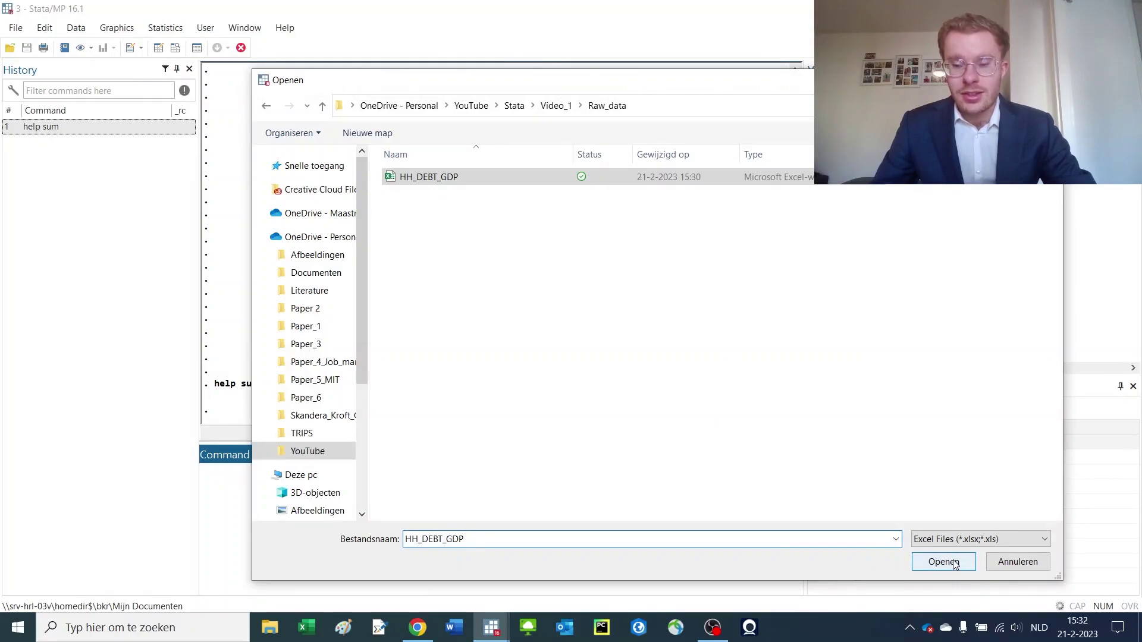
Step: Load HH_DEBT_GDP, choose the FRED Graph worksheet, and review its A1:C72 cell range preview
left_click(955, 563)
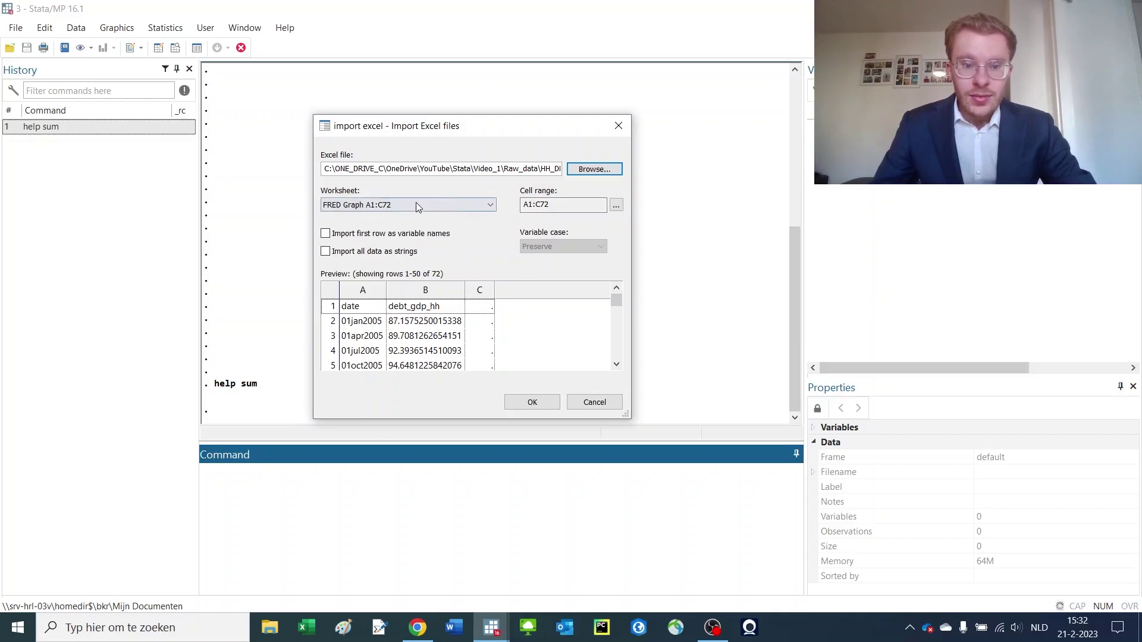
left_click(350, 206)
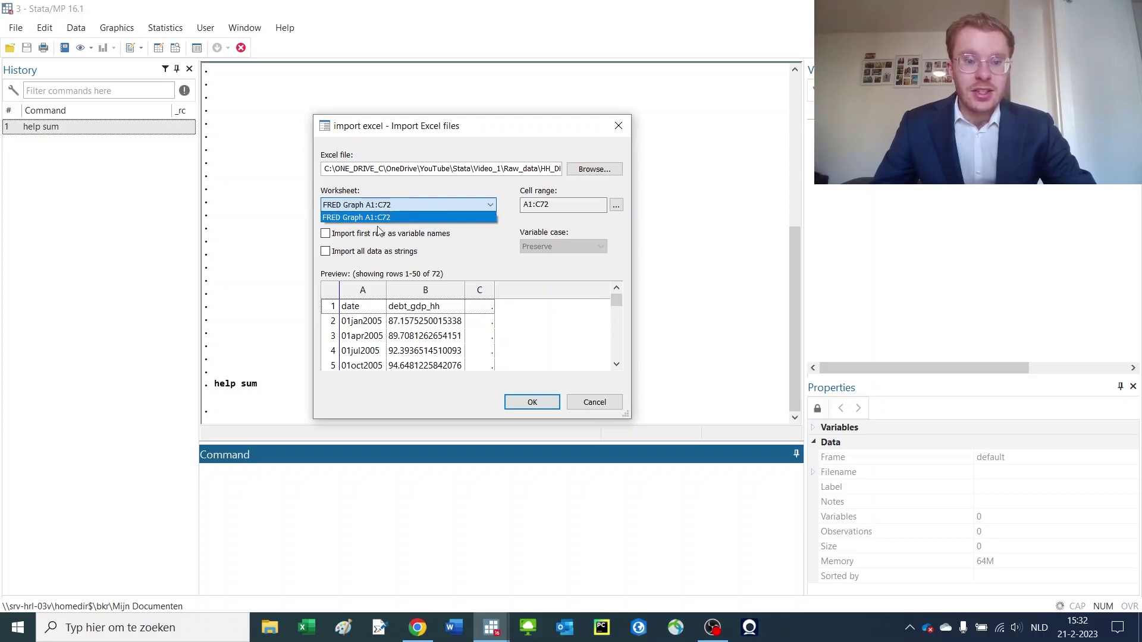
left_click(390, 216)
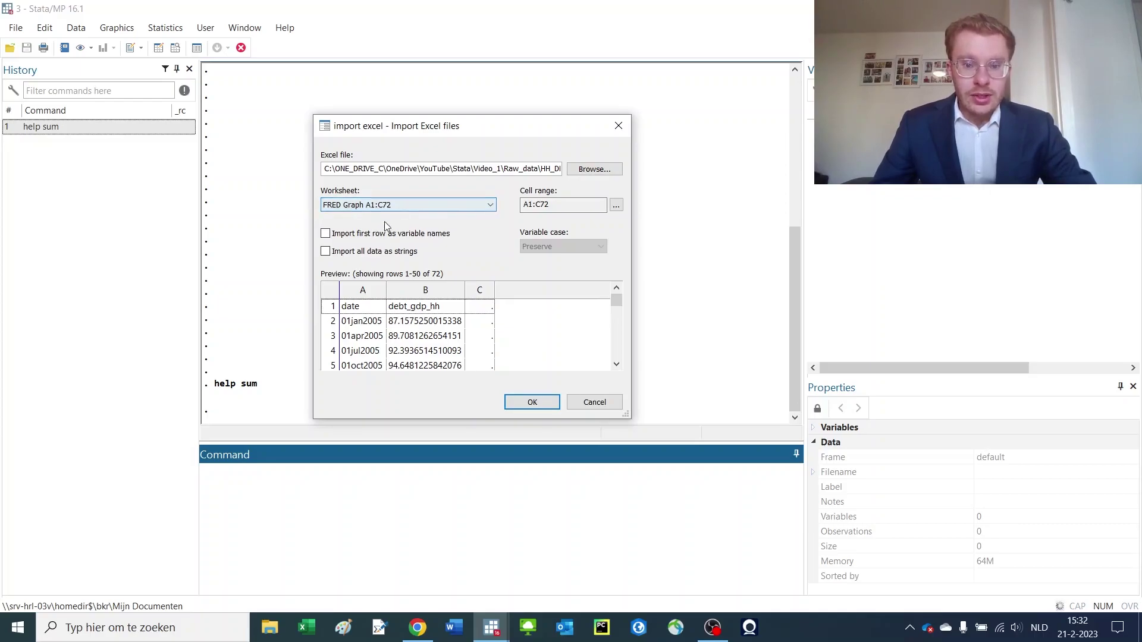
left_click(521, 206)
left_click_drag(521, 205, 550, 201)
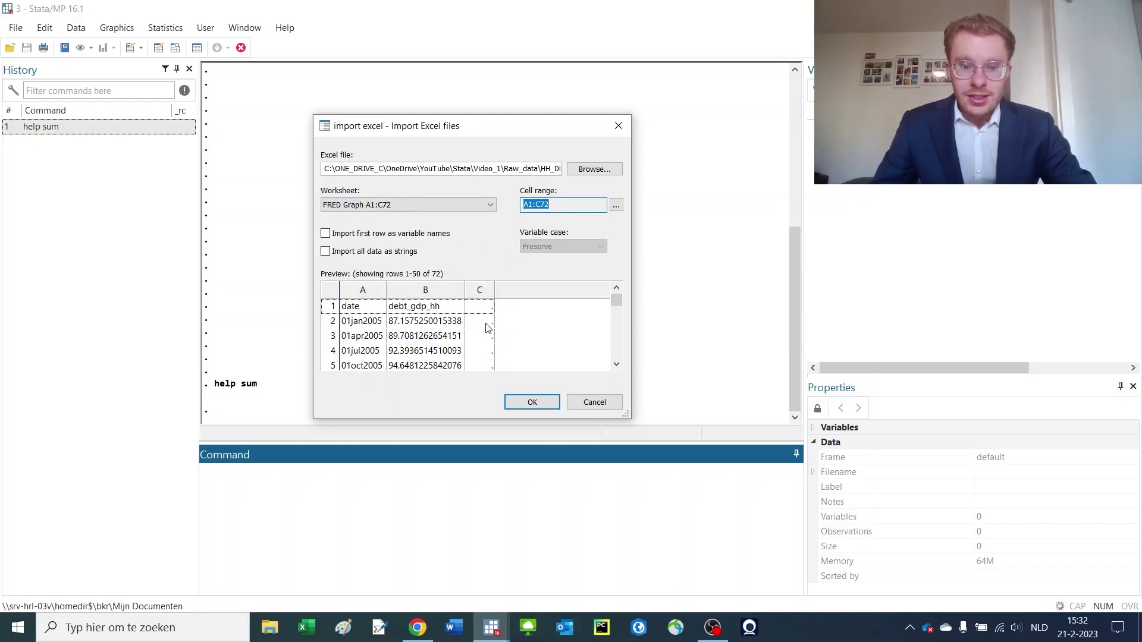
scroll(486, 327, "down", 15)
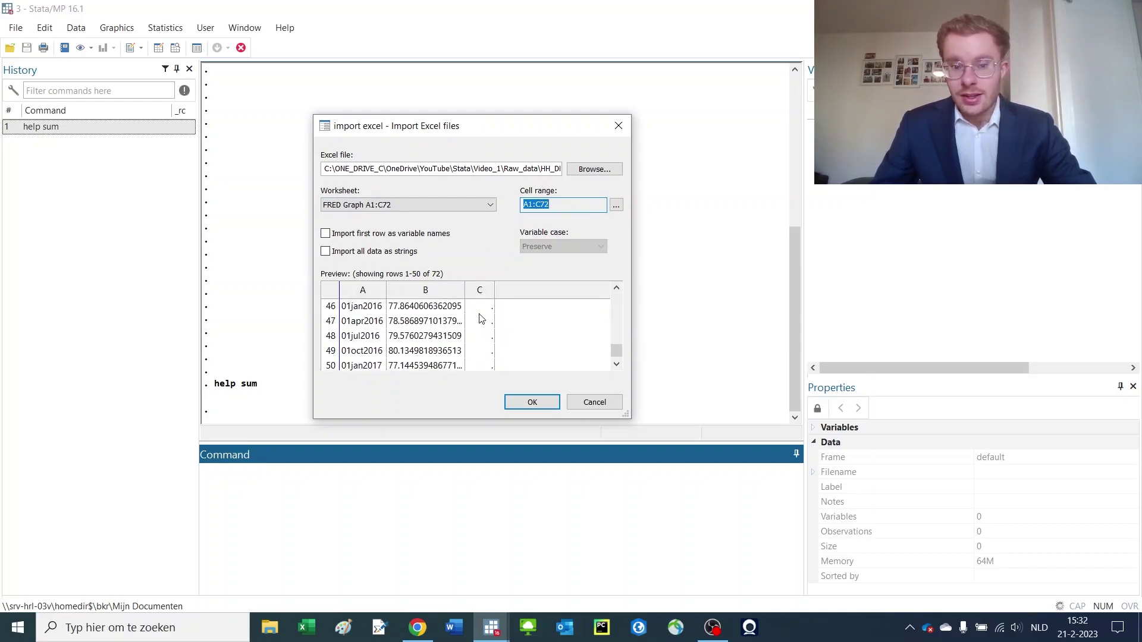
scroll(482, 320, "up", 15)
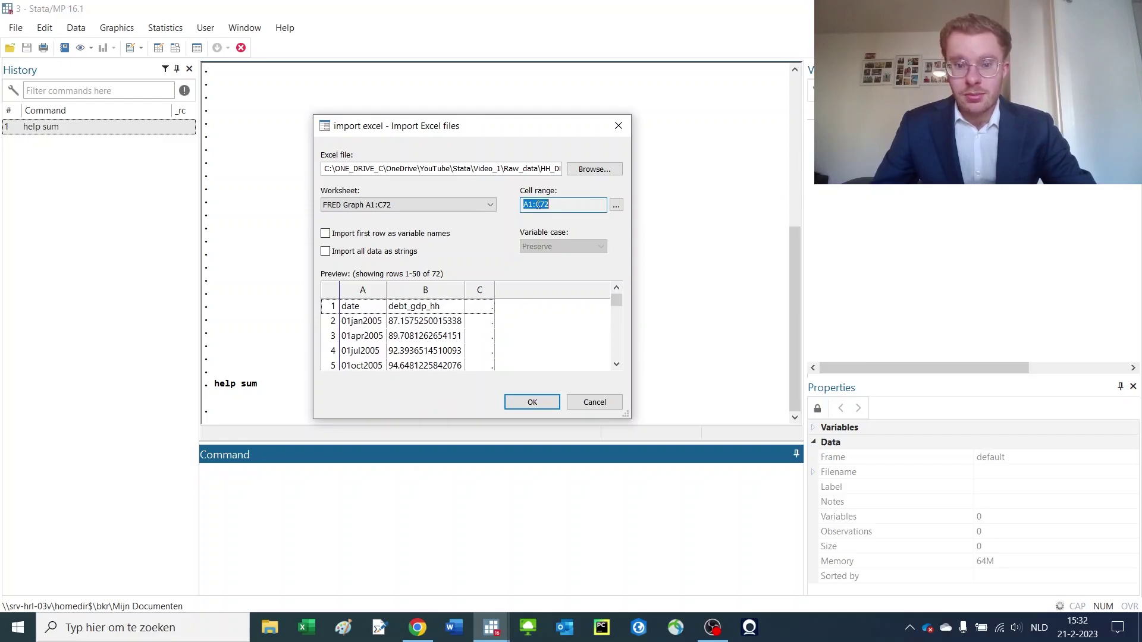
left_click(541, 205)
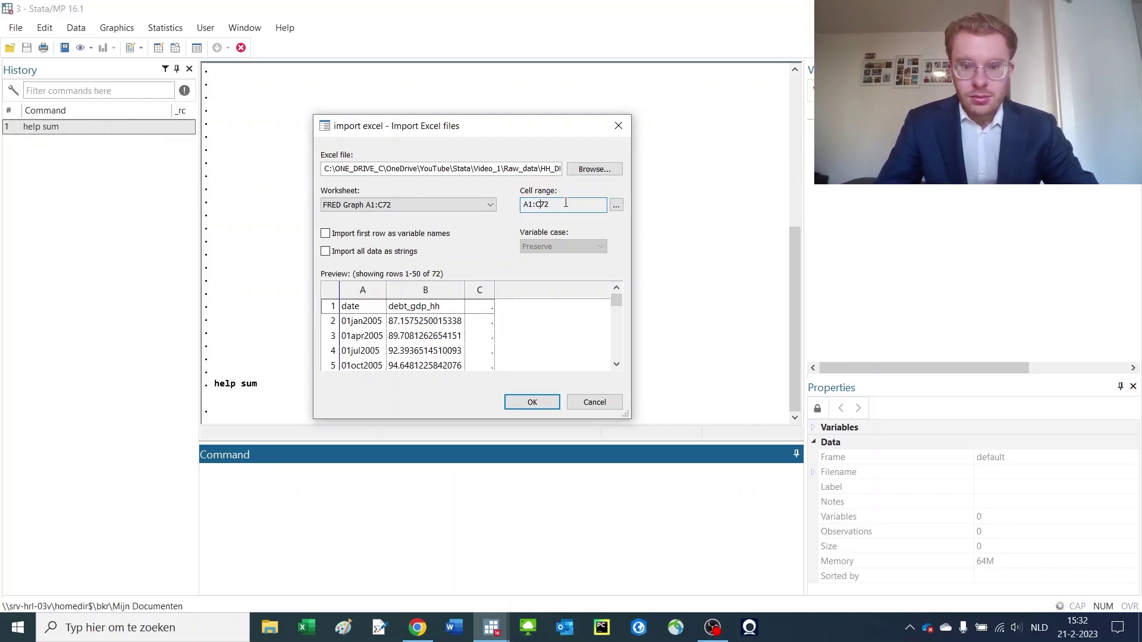
Step: Change the range's lower-right column from C to B, giving A1:B72
left_click(616, 206)
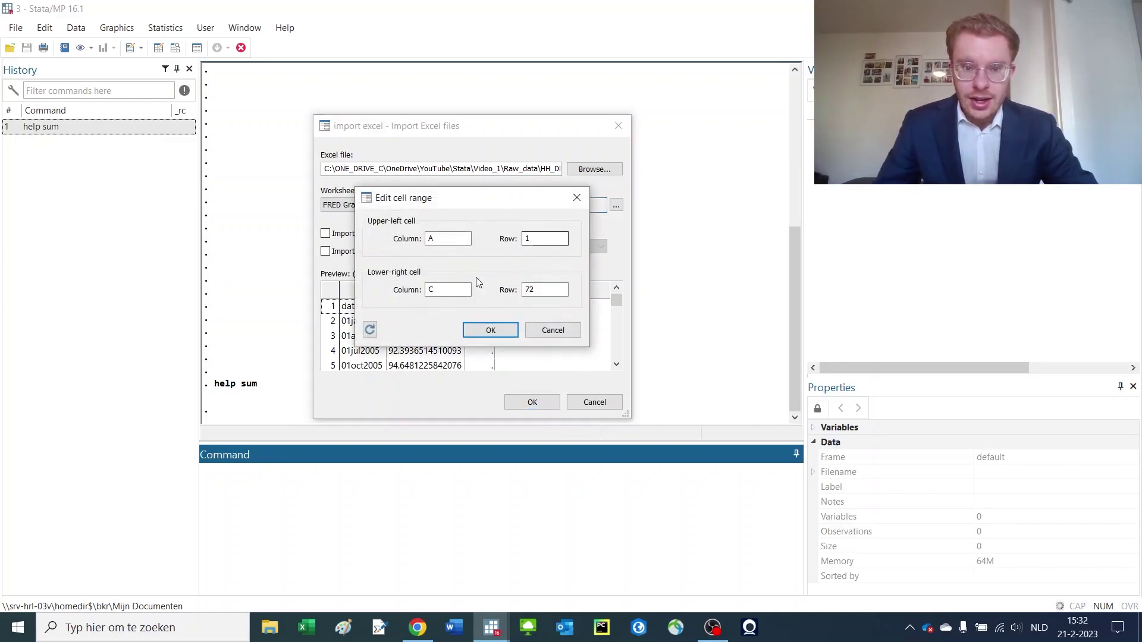
left_click_drag(431, 239, 442, 238)
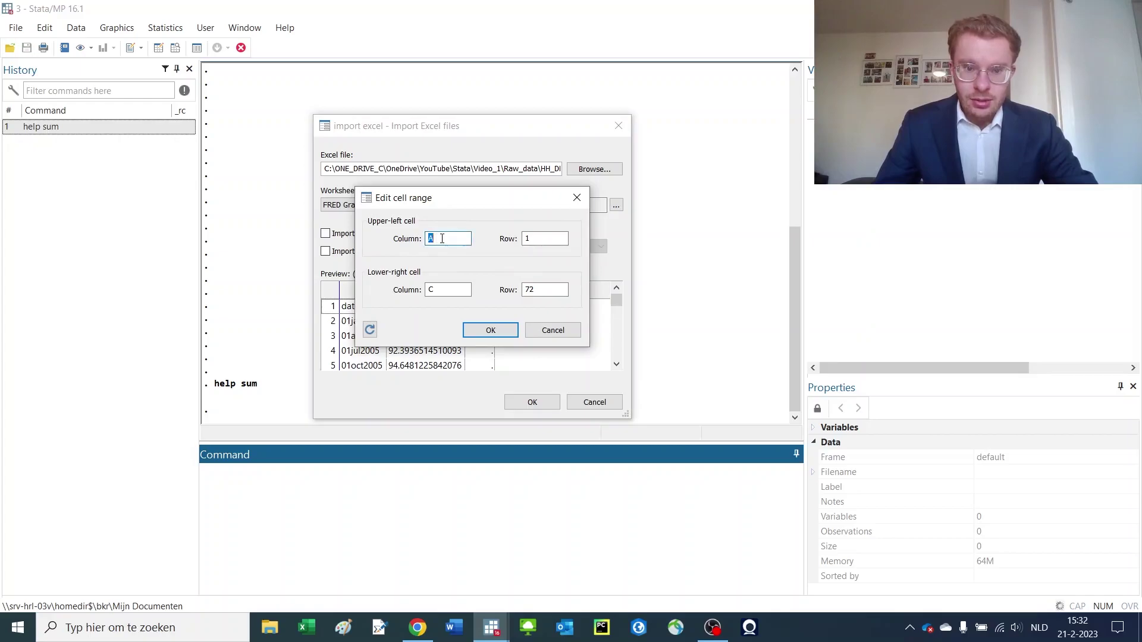
left_click_drag(448, 290, 410, 286)
type("B")
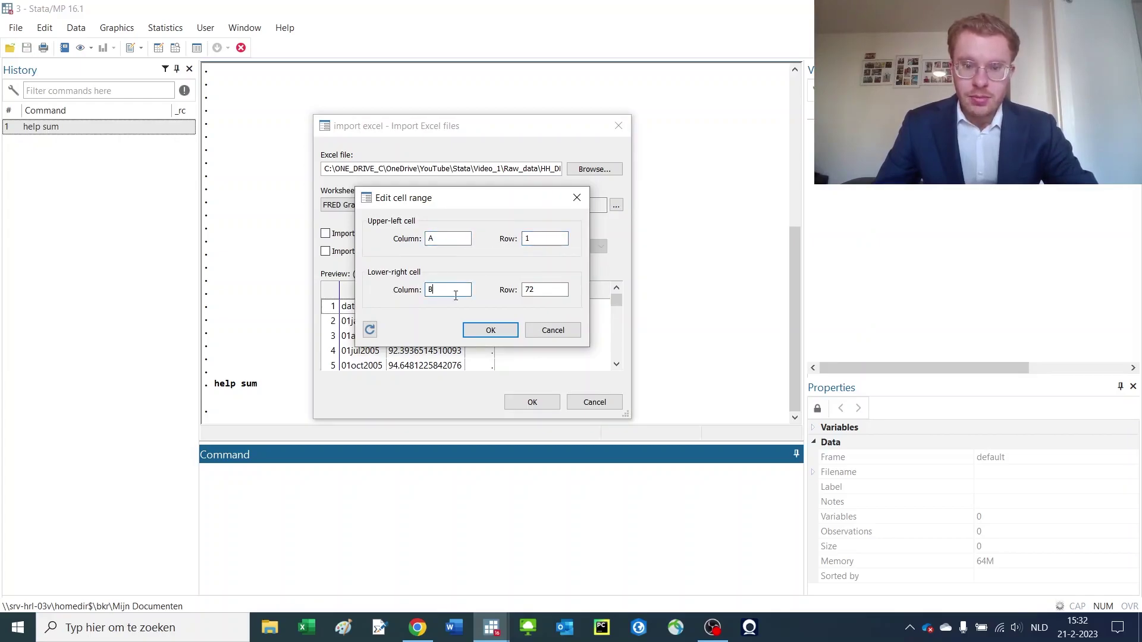
left_click(491, 331)
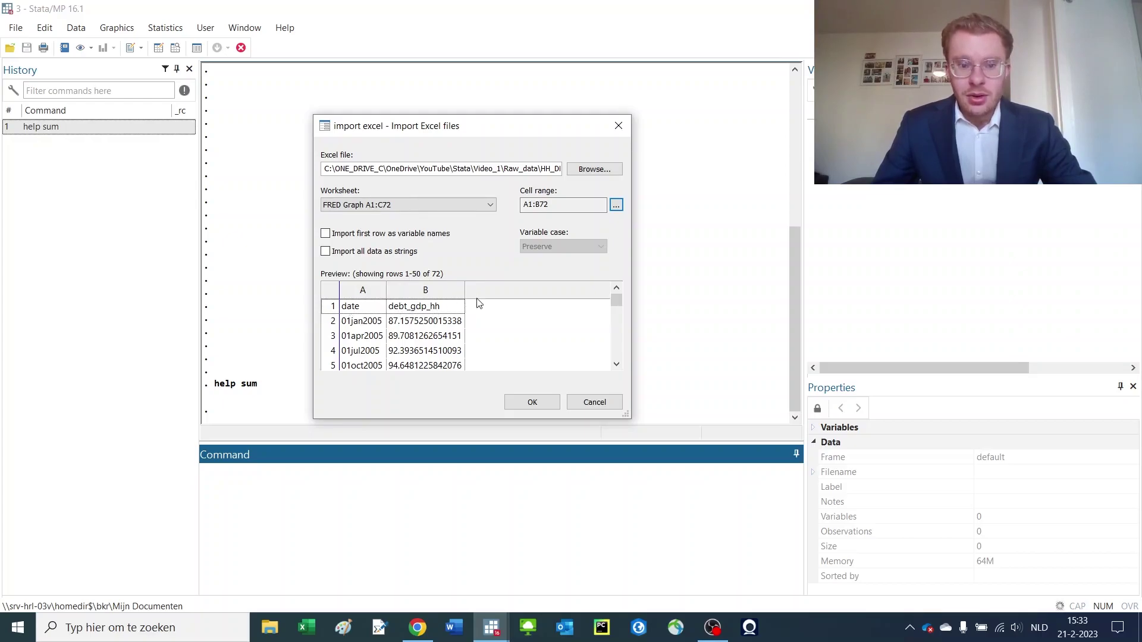
Step: Enable 'Import first row as variable names' and run the HH_DEBT_GDP import
left_click(325, 234)
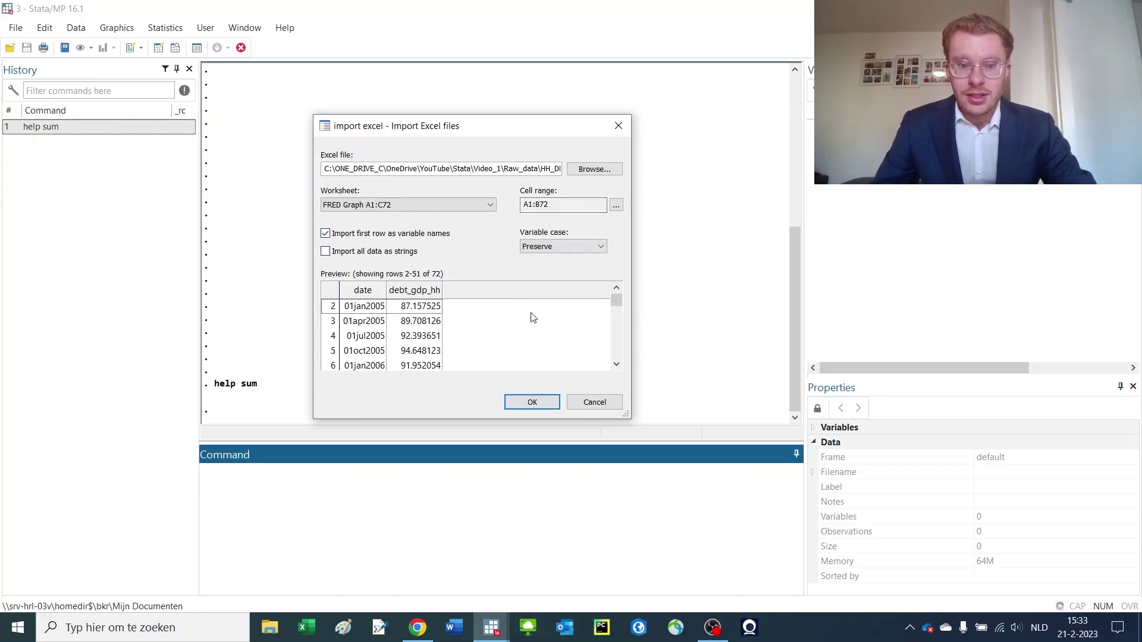
left_click(529, 402)
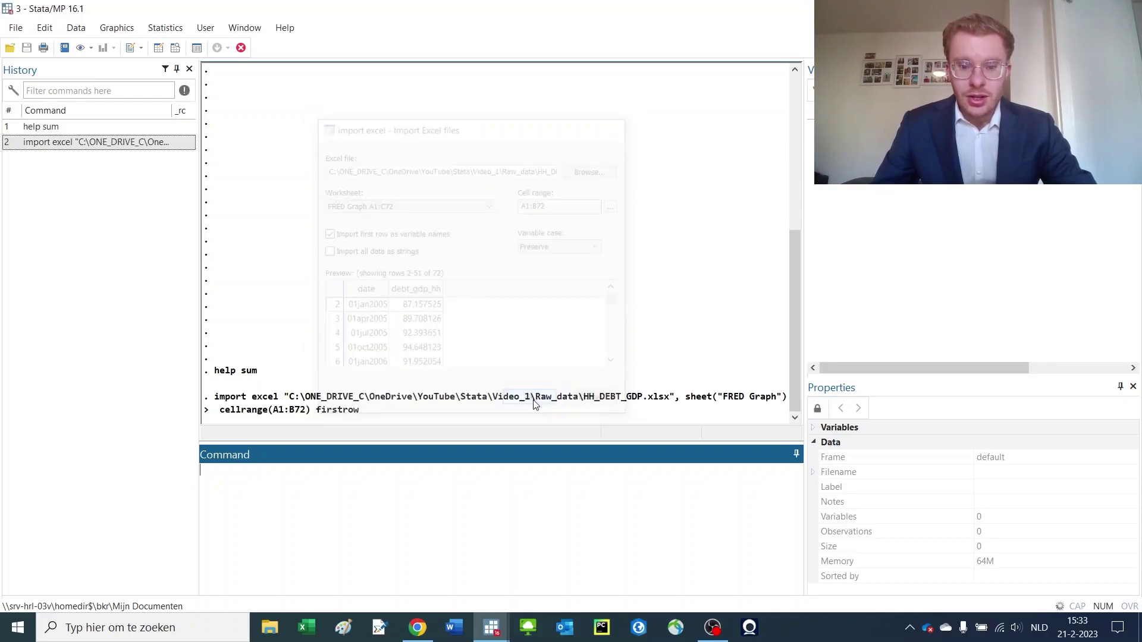